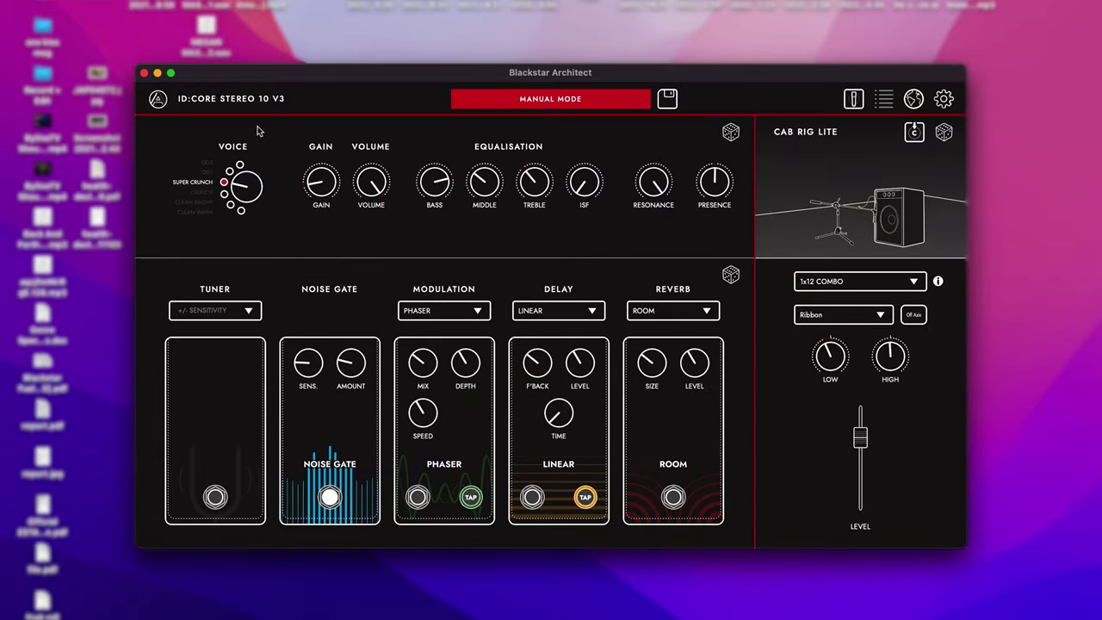
Step: Maximize the Blackstar Architect editor window to full screen with the green zoom button
left_click(172, 73)
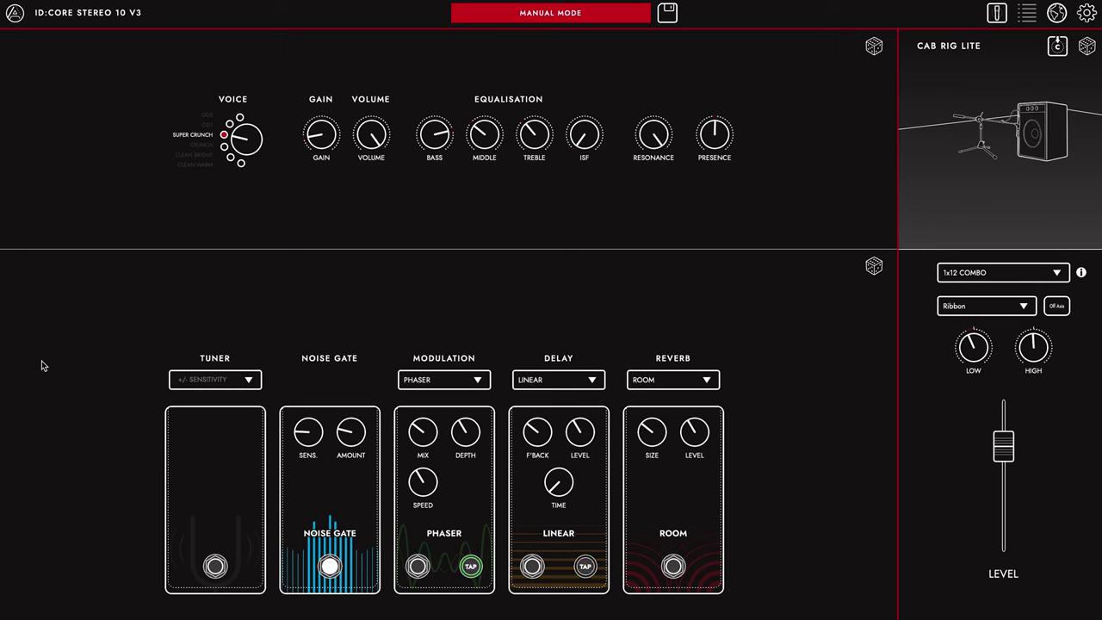
Step: Check the ID:Core V3 version info and confirm firmware 1.1.4 is up to date
left_click(1089, 15)
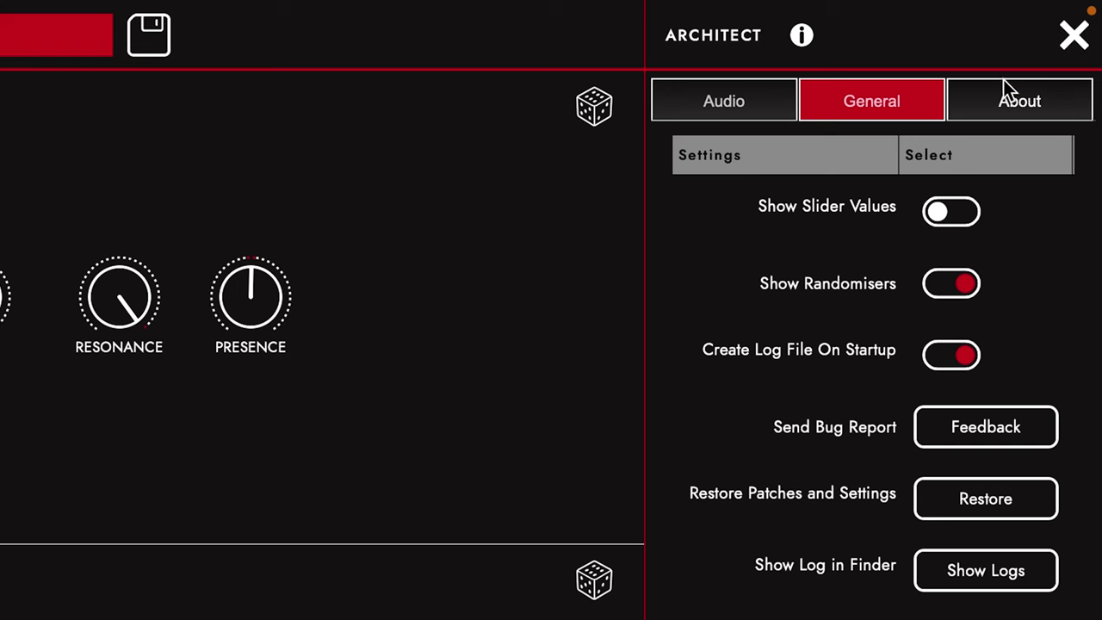
left_click(992, 103)
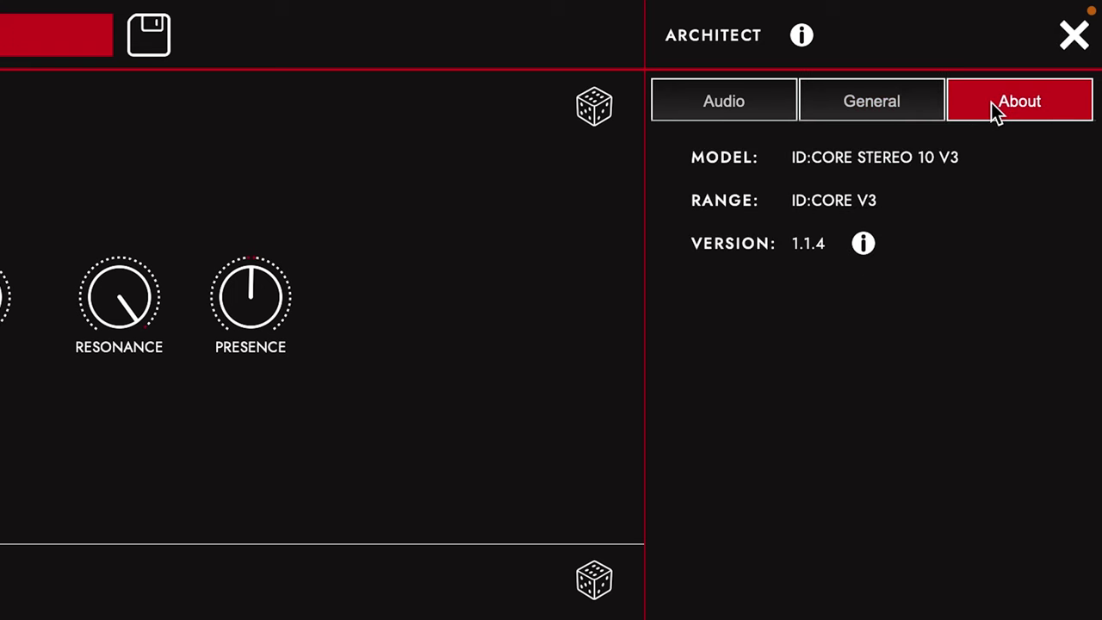
left_click(865, 244)
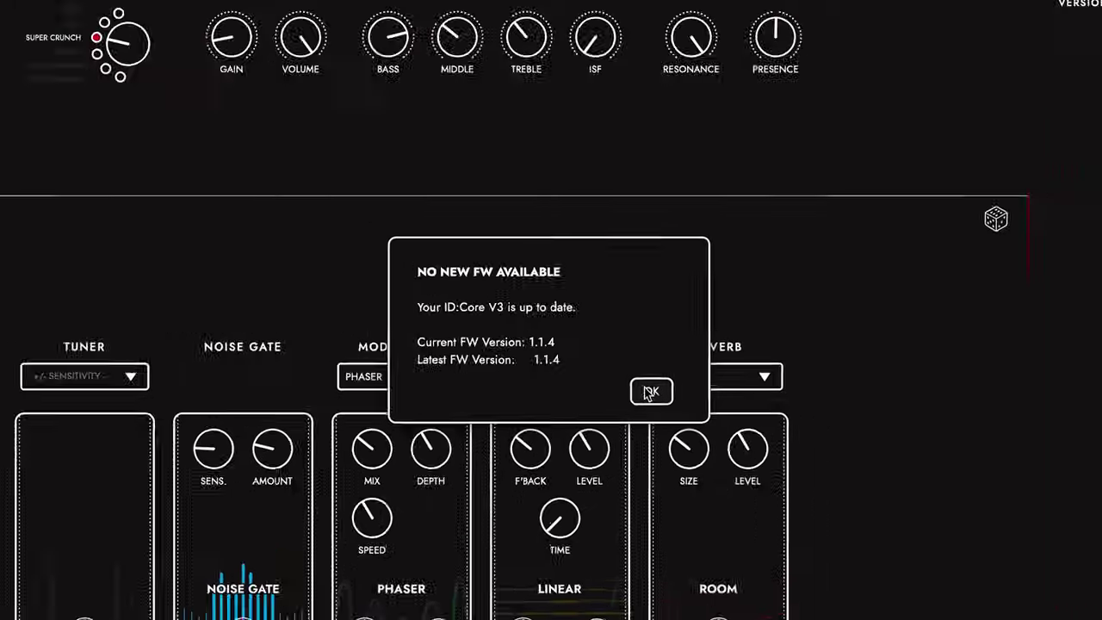
left_click(670, 391)
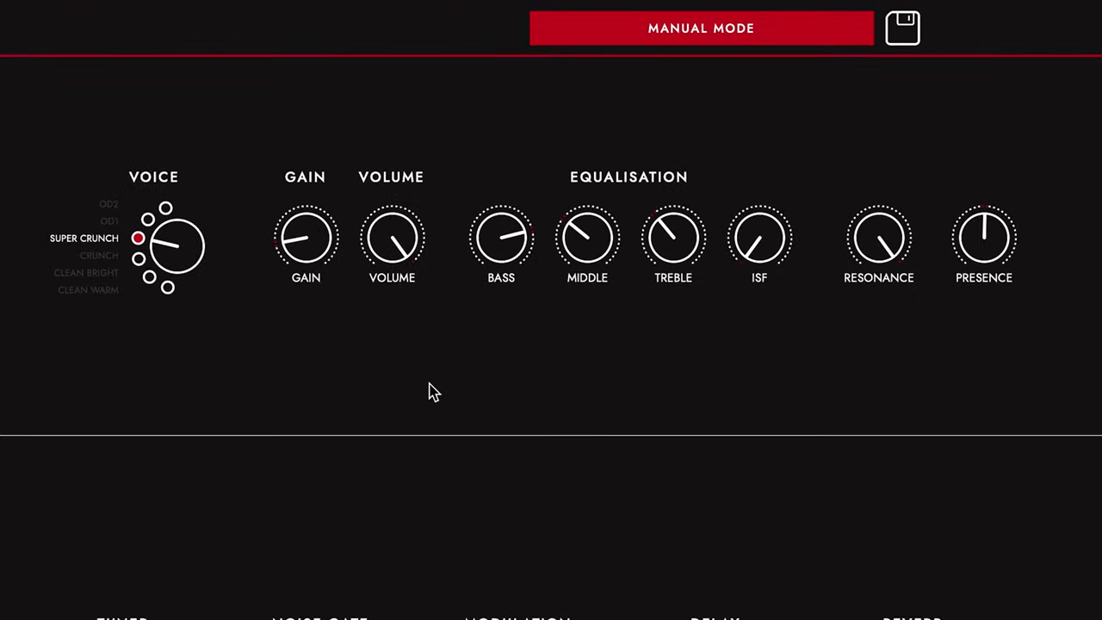
Step: Switch the amp voice to Clean Bright, raise gain to about 2.5, and rebalance volume
mouse_move(183, 245)
left_mouse_down()
mouse_move(184, 277)
mouse_move(177, 225)
mouse_move(171, 240)
left_mouse_up()
left_click_drag(320, 249, 312, 215)
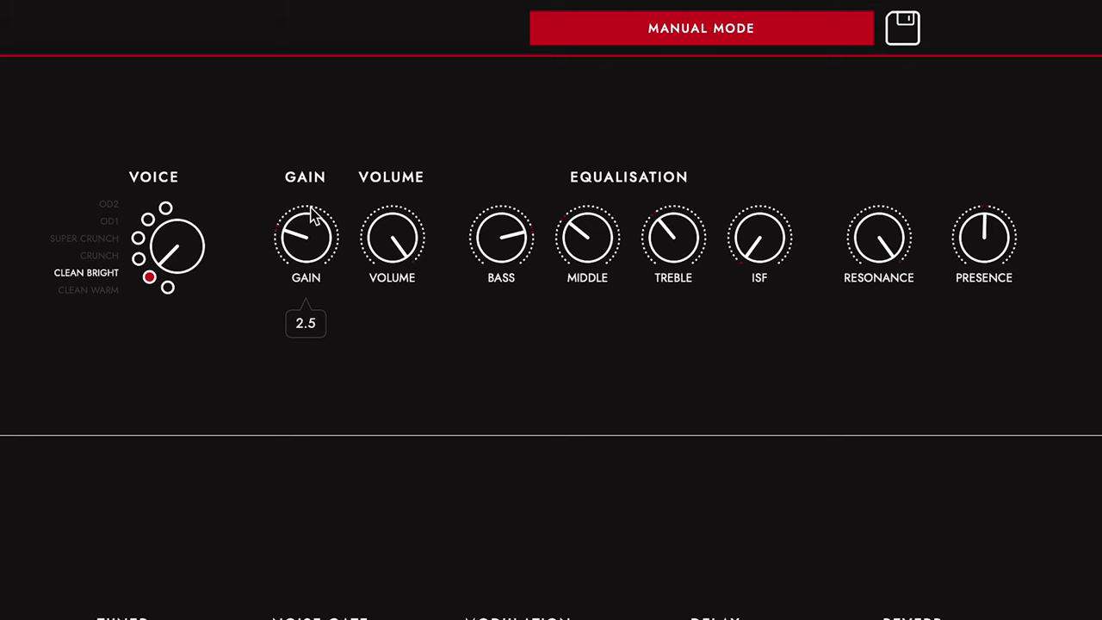
mouse_move(359, 235)
left_click_drag(388, 241, 381, 293)
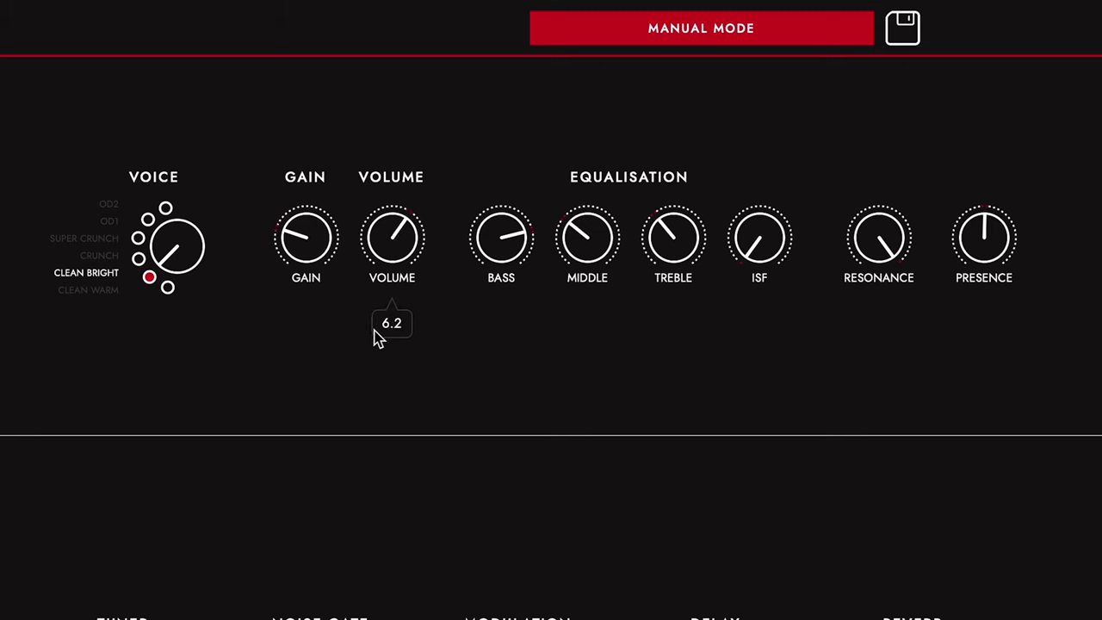
left_click_drag(379, 338, 387, 217)
Step: Experiment with resonance levels and set presence to 5.1
mouse_move(521, 299)
left_click_drag(878, 249, 901, 200)
mouse_move(979, 238)
left_mouse_down()
mouse_move(969, 255)
mouse_move(974, 225)
left_mouse_up()
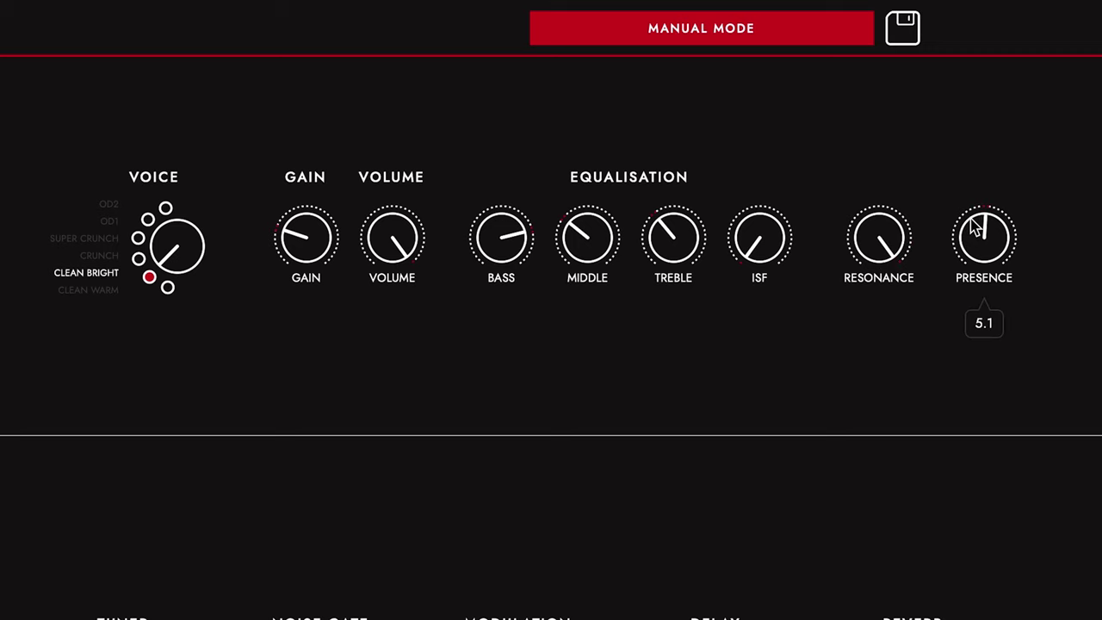
scroll(896, 342, "down", 6)
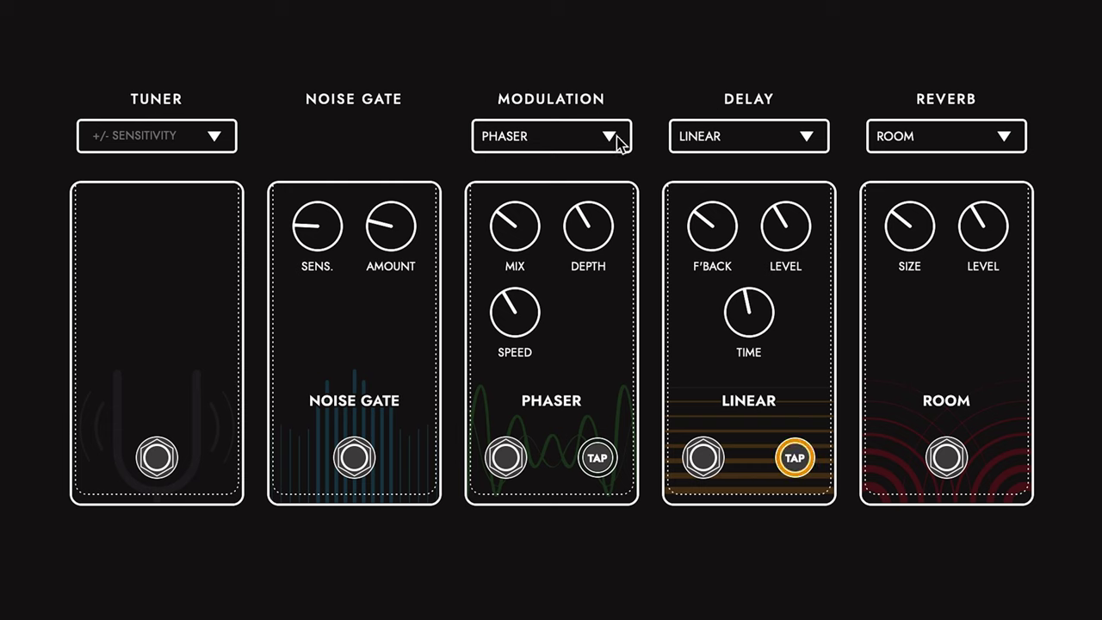
Step: Try Chorus-Flanger and Envelope, then set modulation to Tremolo
left_click(620, 139)
left_click(607, 206)
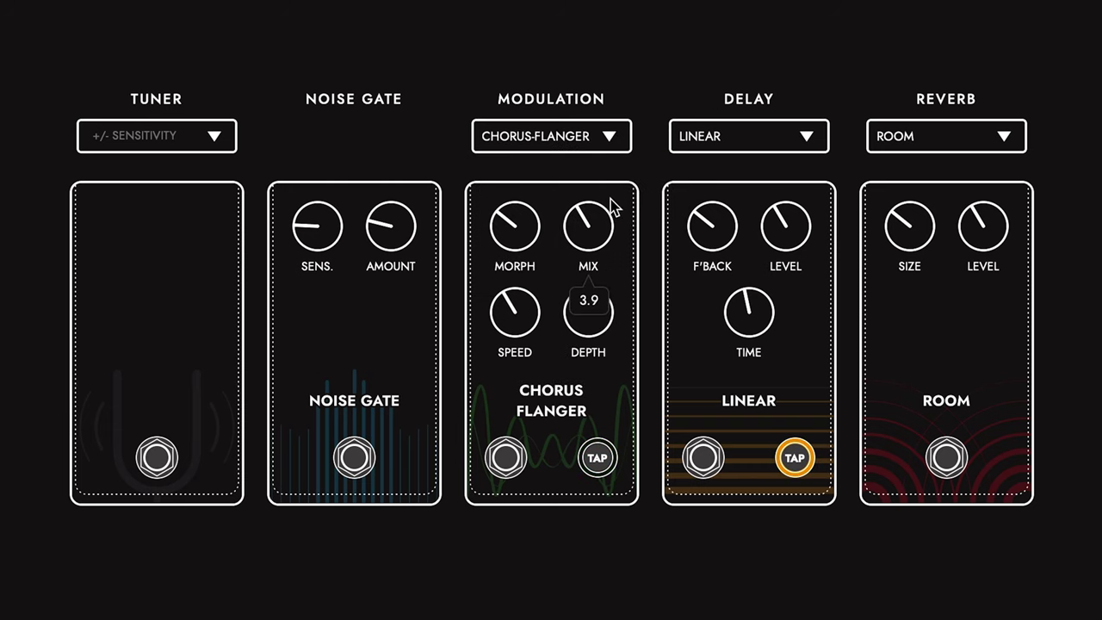
left_click(608, 136)
left_click(603, 241)
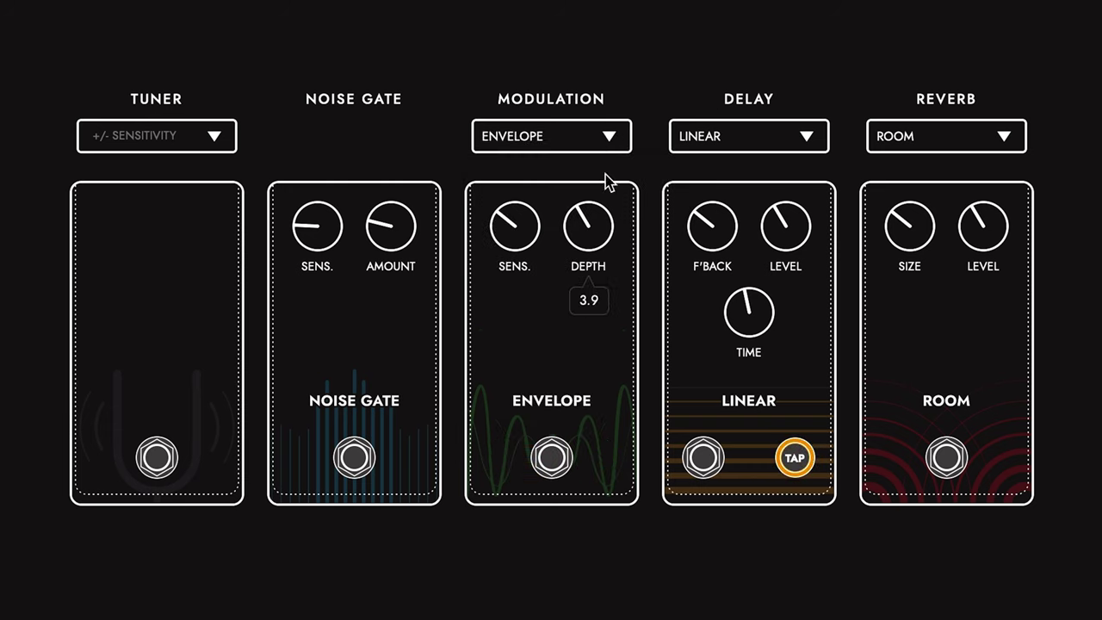
left_click(609, 136)
left_click(603, 276)
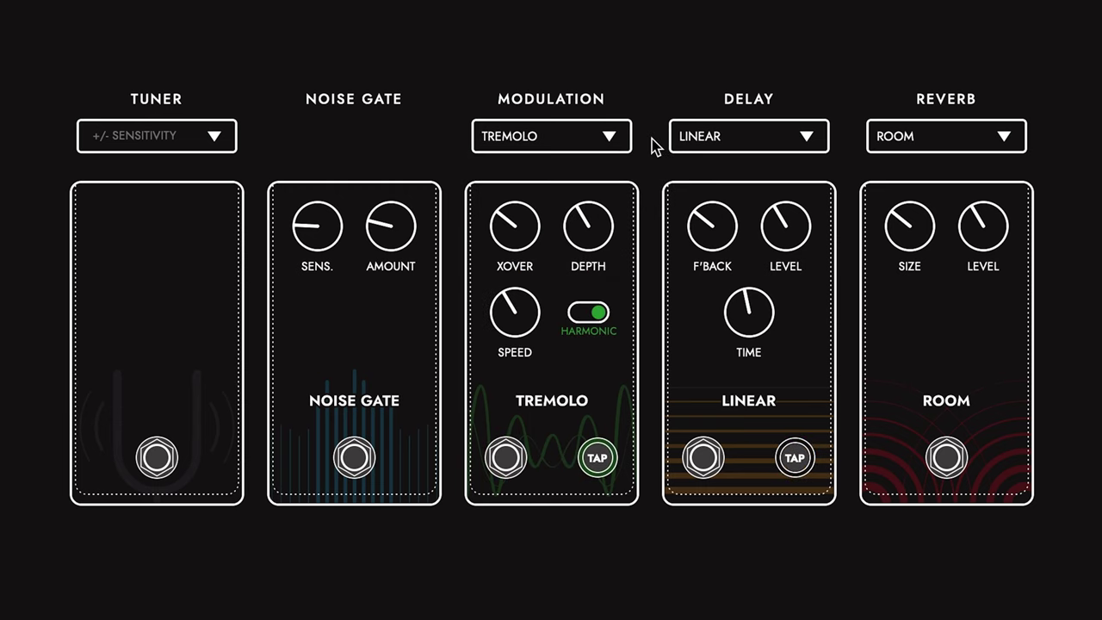
Step: Try Analogue, then set the delay type to Tape
left_click(814, 138)
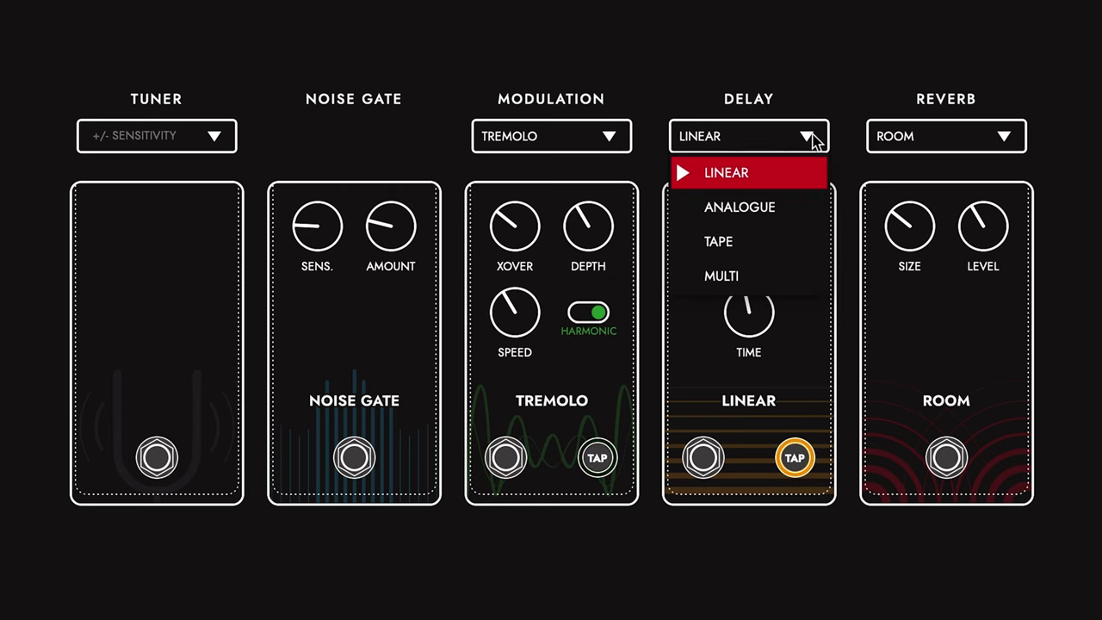
left_click(804, 206)
left_click(815, 138)
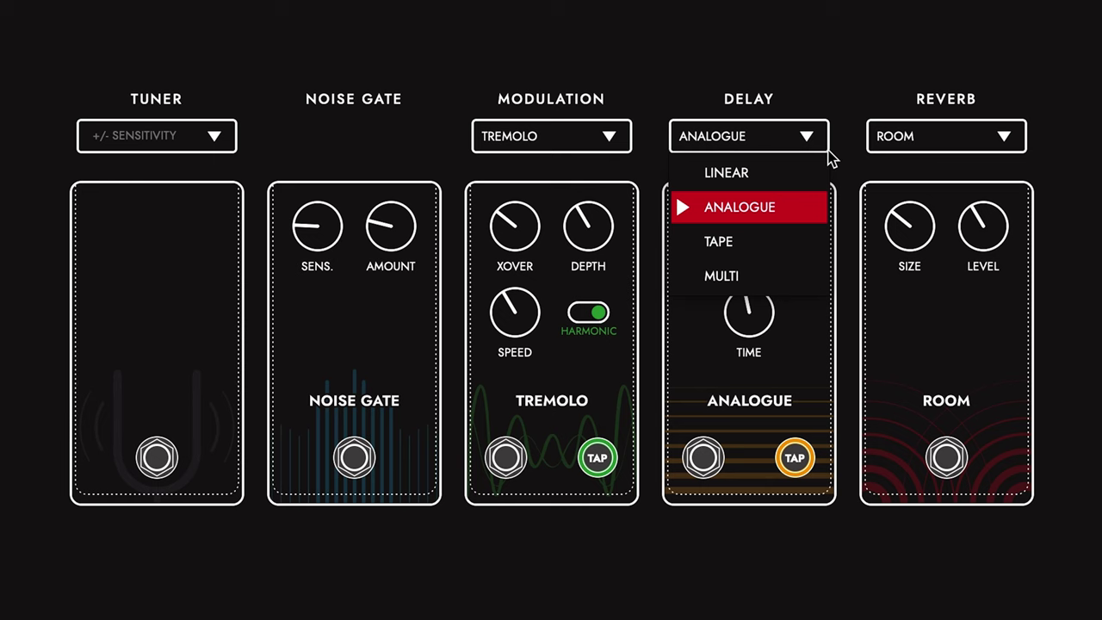
left_click(813, 239)
Step: Try Hall, then set the reverb type to Spring
left_click(1005, 136)
left_click(1006, 205)
left_click(1006, 138)
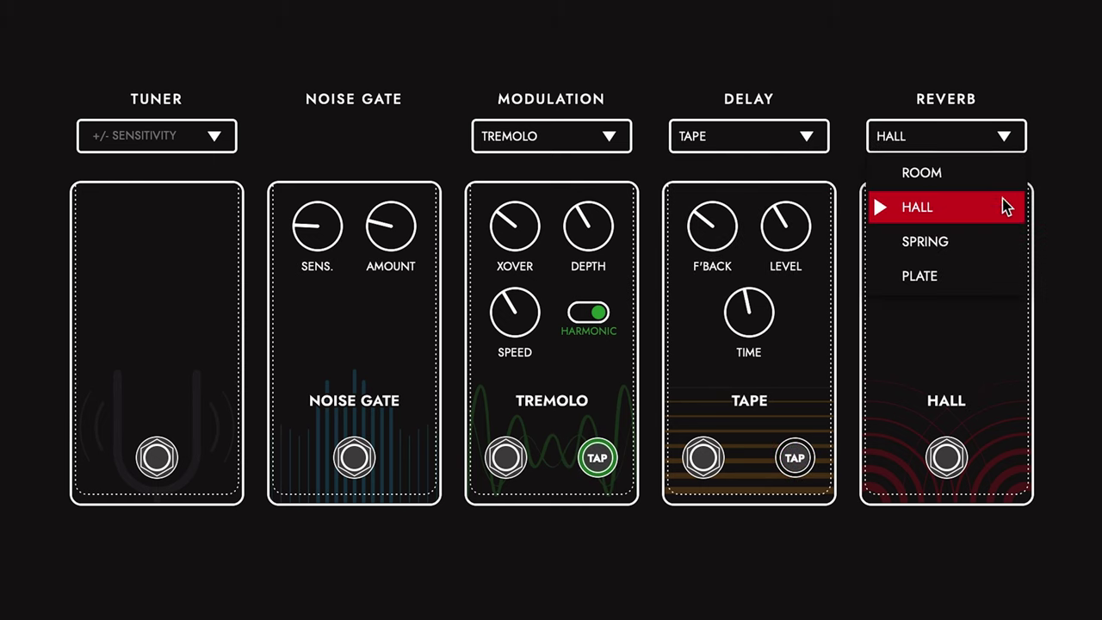
left_click(1004, 240)
left_click(1005, 143)
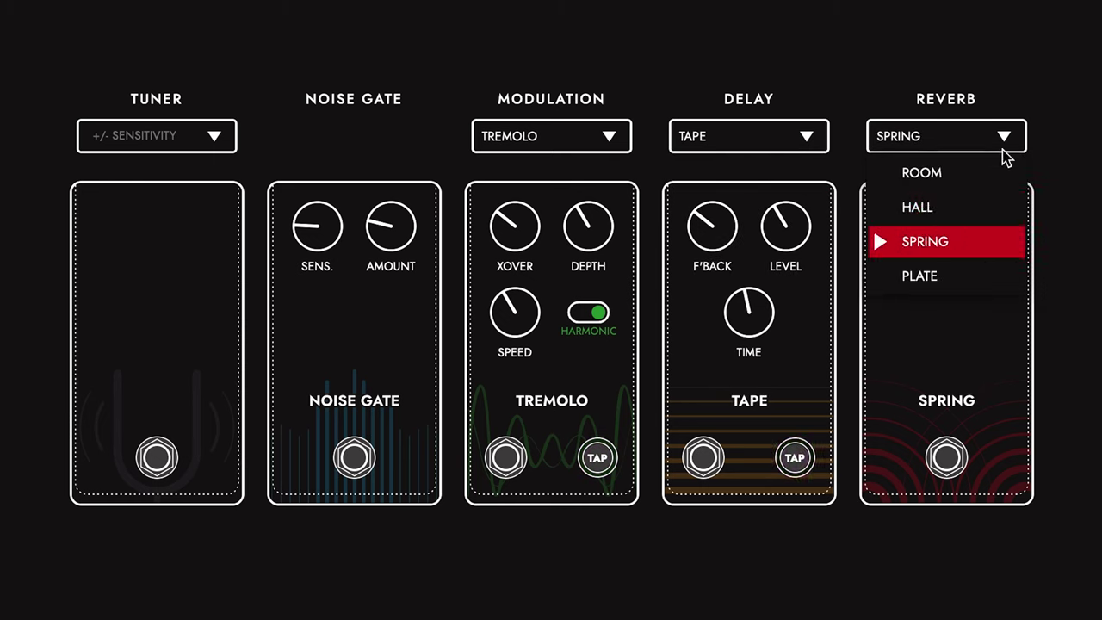
left_click(998, 274)
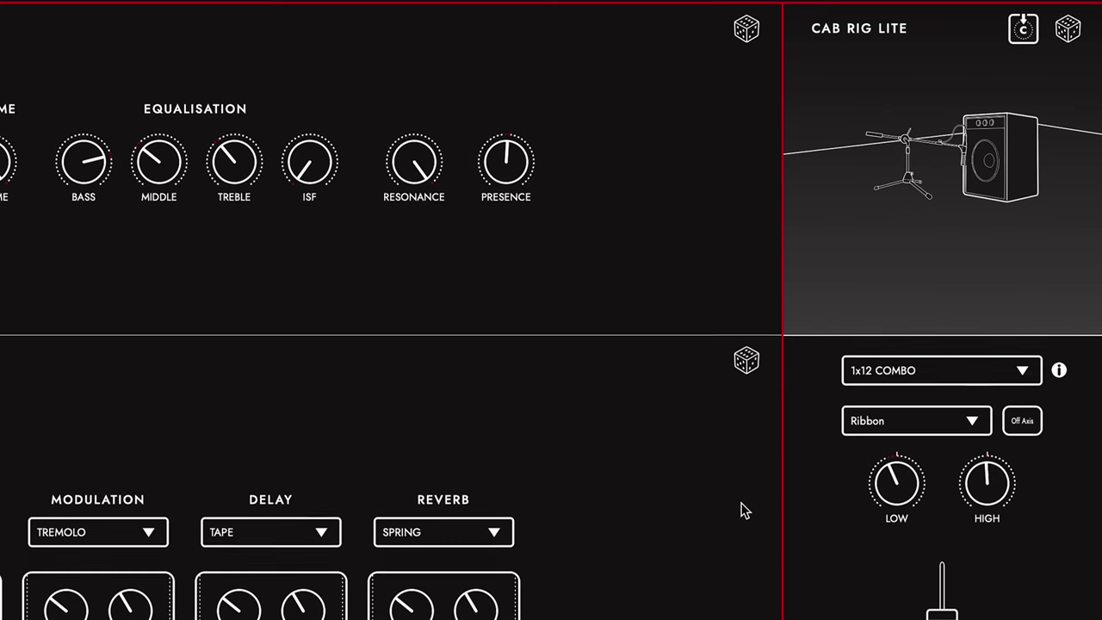
Step: Tweak the cab: keep the Ribbon mic off-axis, lower the low setting and output level
left_click(1023, 370)
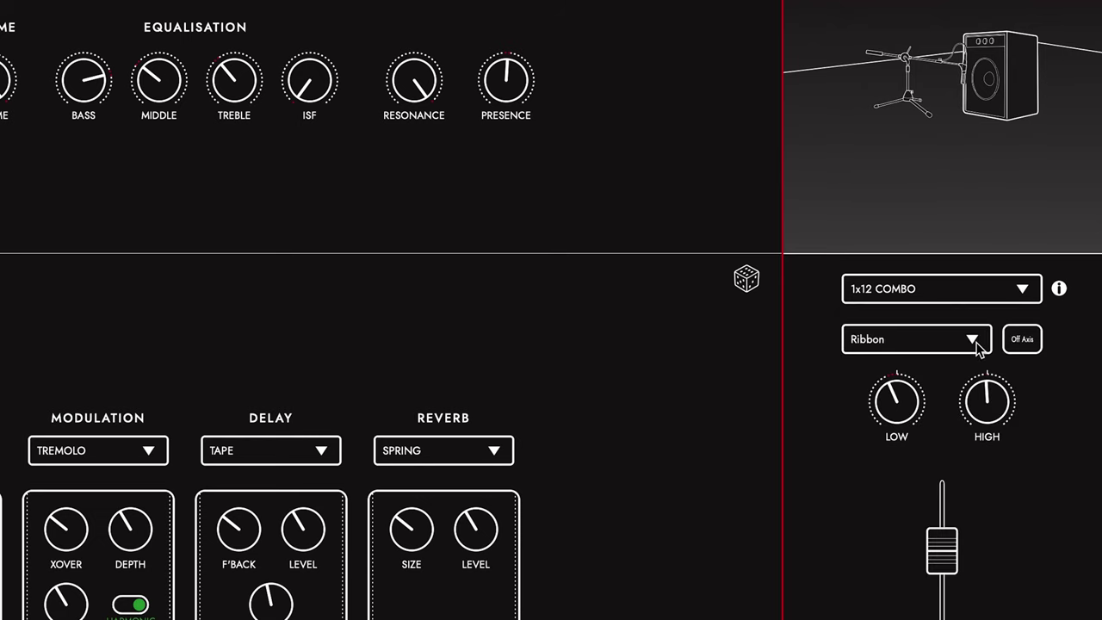
left_click(980, 345)
left_click(1023, 345)
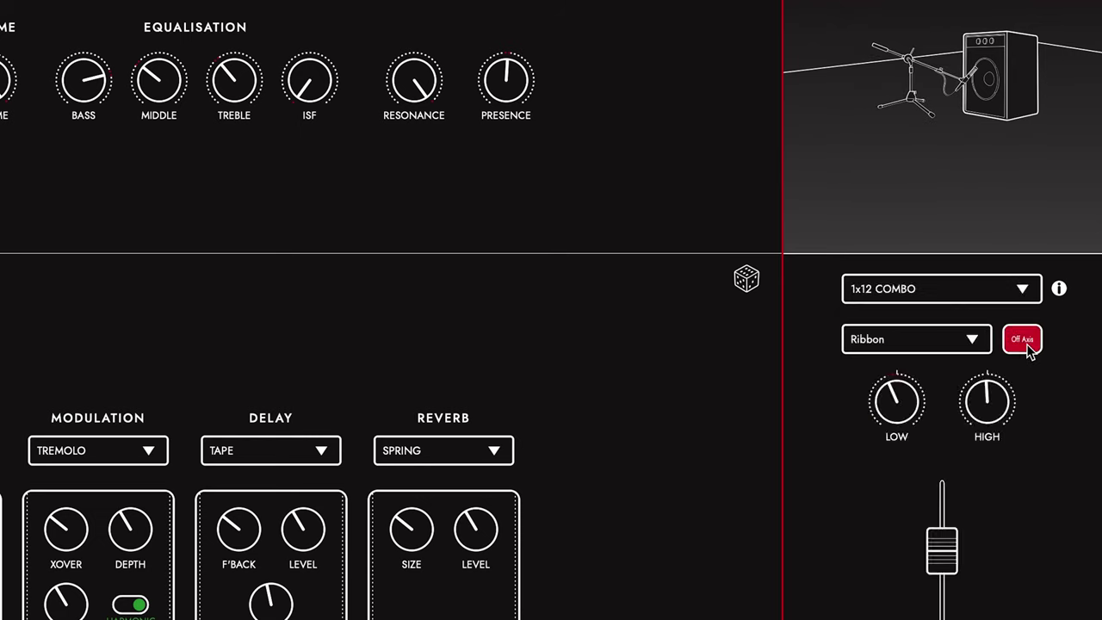
mouse_move(900, 401)
left_mouse_down()
mouse_move(927, 412)
mouse_move(913, 407)
left_mouse_up()
left_click_drag(942, 549, 942, 558)
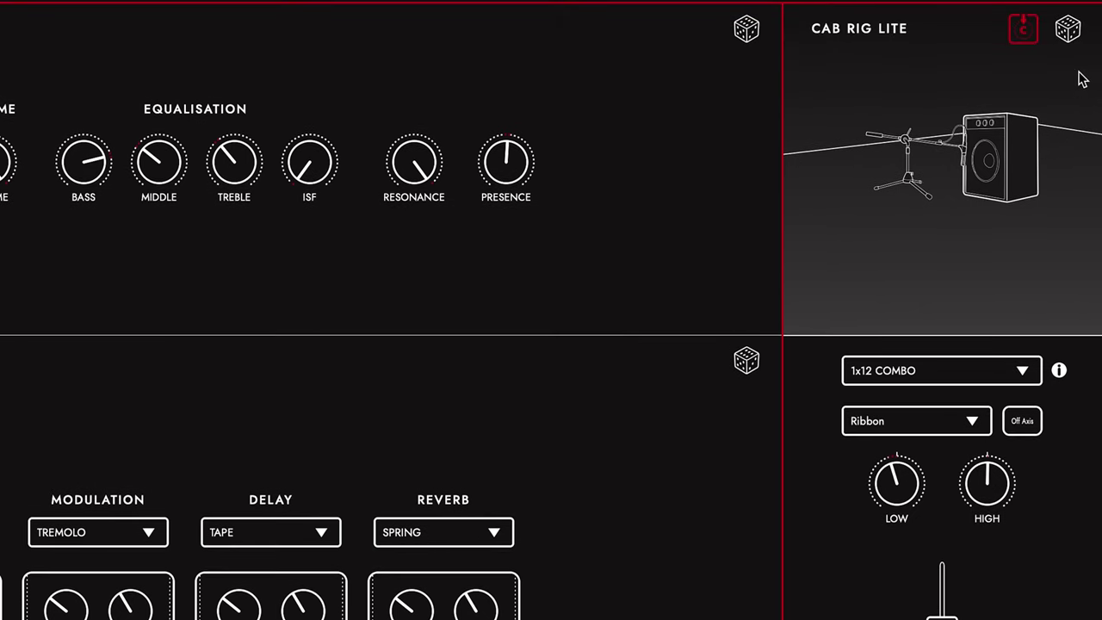
Step: Randomize the cab, amp and pedals into Clean Warm, Chorus-Flanger, Multi delay and Plate reverb
left_click(1071, 30)
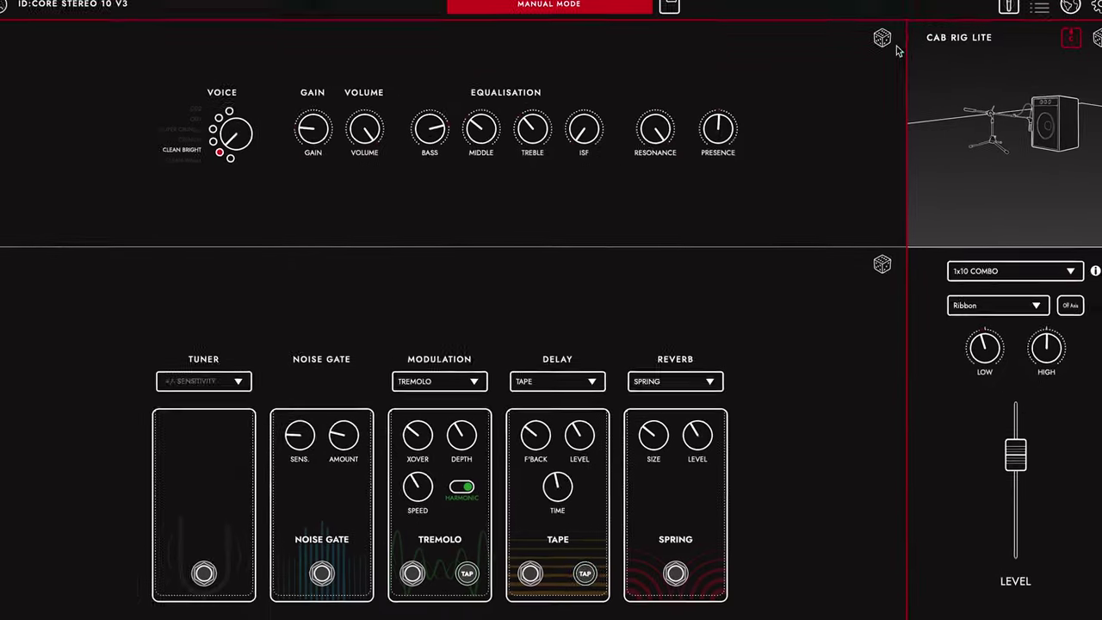
left_click(896, 50)
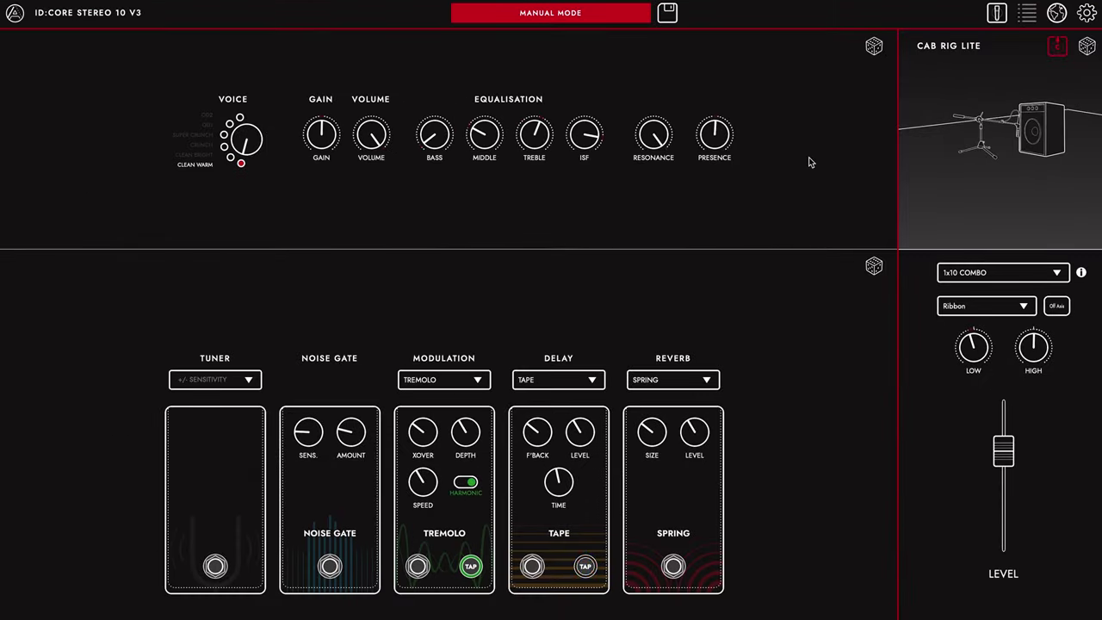
left_click(873, 266)
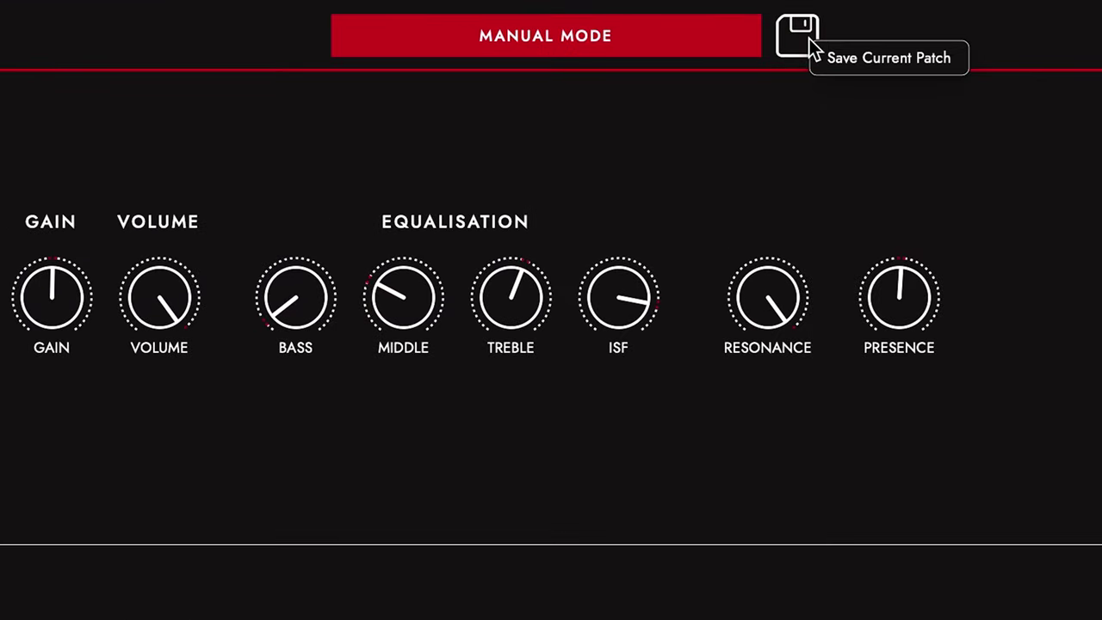
left_click(810, 39)
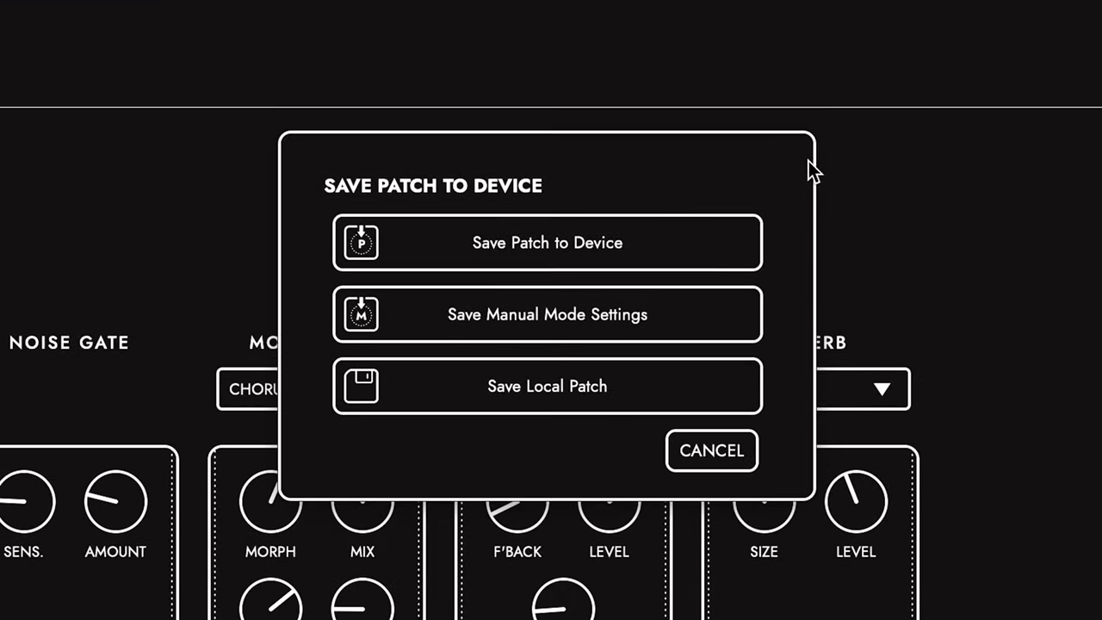
left_click(687, 233)
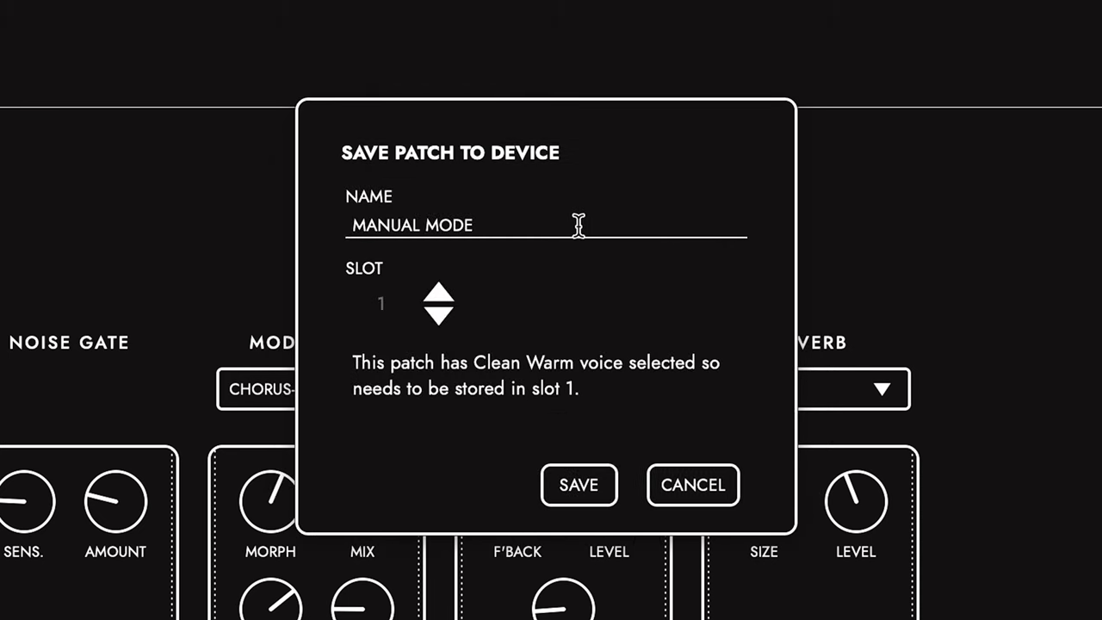
key("ctrl+shift+Left")
key("ctrl+shift+Left")
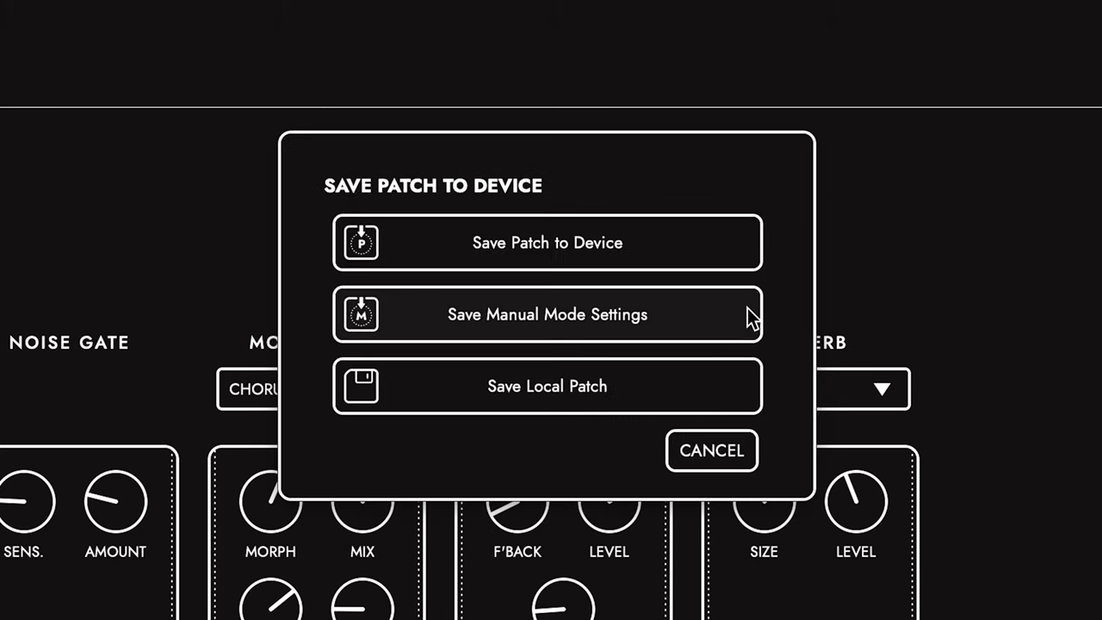
left_click(745, 312)
left_click(644, 372)
left_click(655, 151)
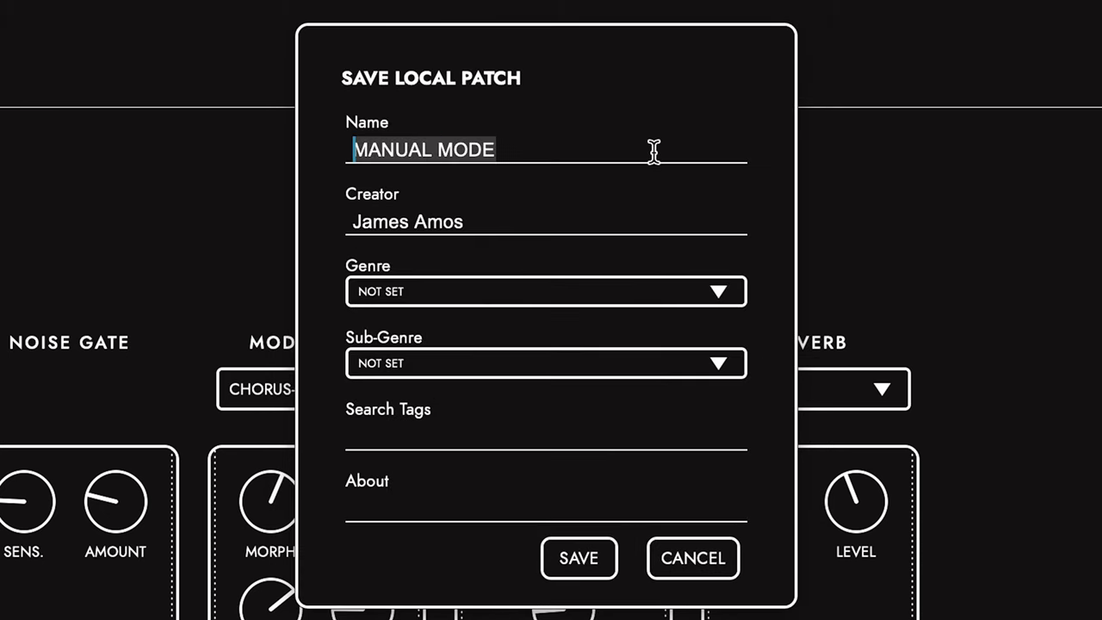
type("New Patch")
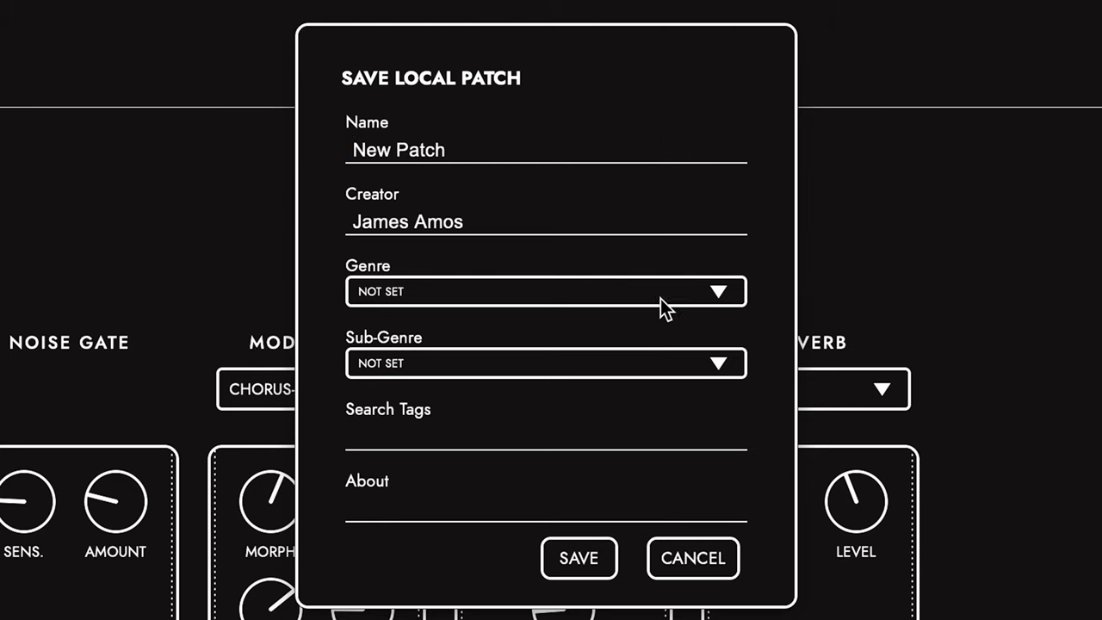
left_click(640, 435)
type("Rock")
key("Tab")
type("Reverb")
left_click(709, 558)
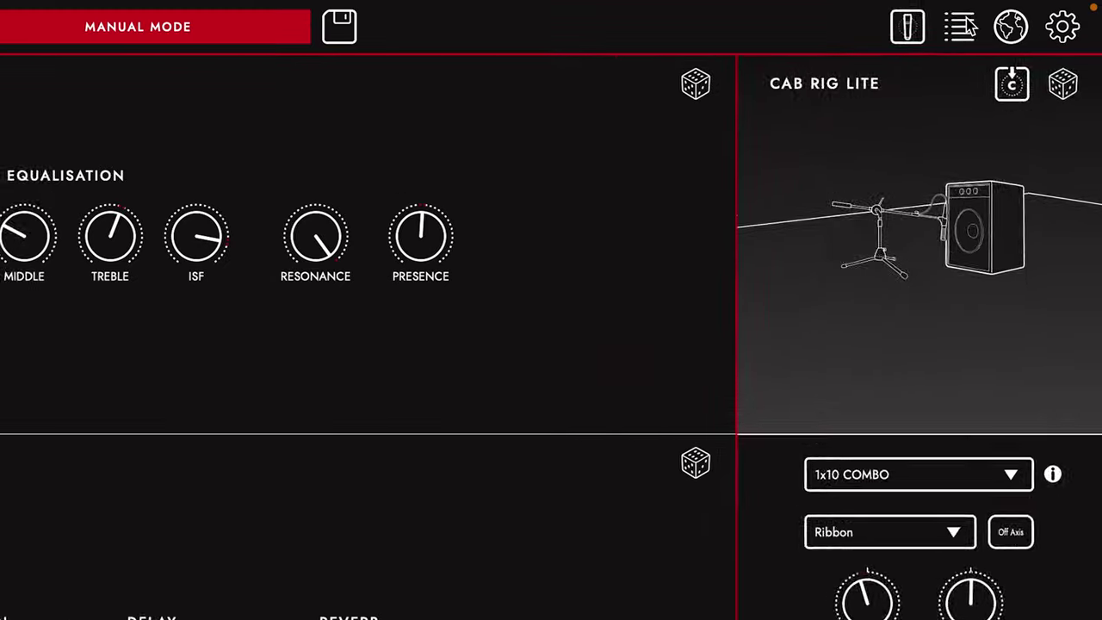
left_click(966, 27)
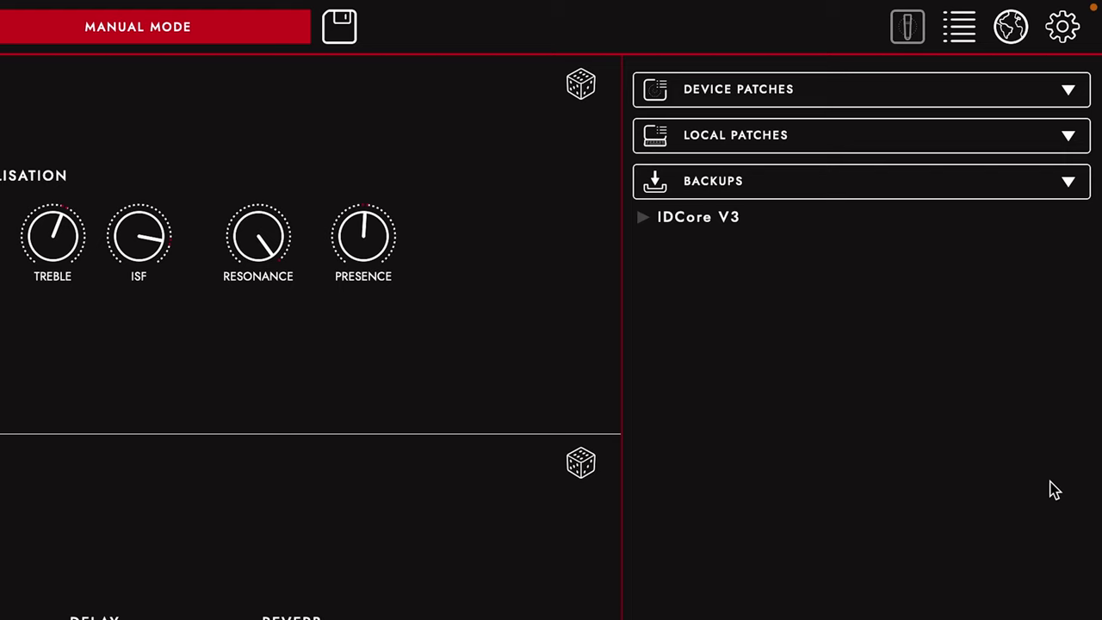
Step: Load device patch 3 into the editor from the Device Patches list
left_click(1060, 101)
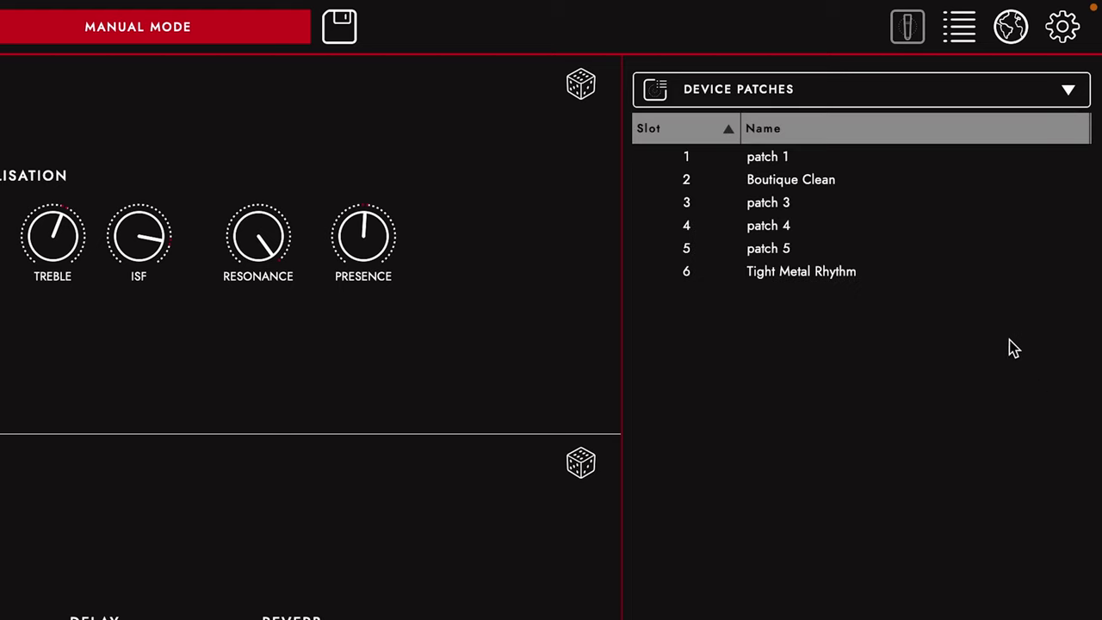
left_click(838, 209)
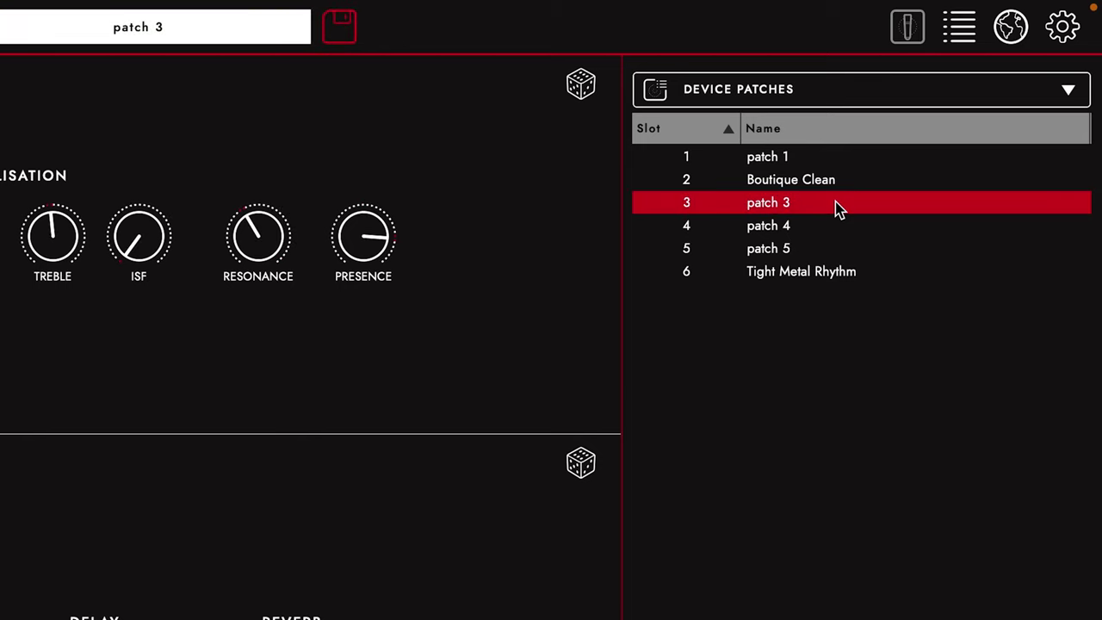
right_click(837, 205)
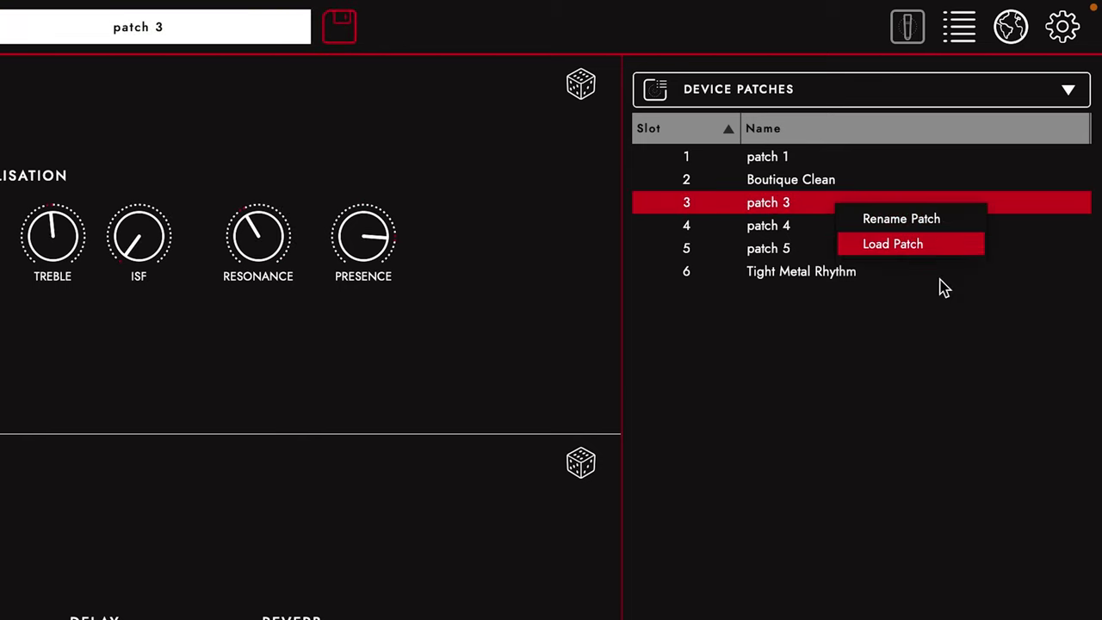
left_click(921, 415)
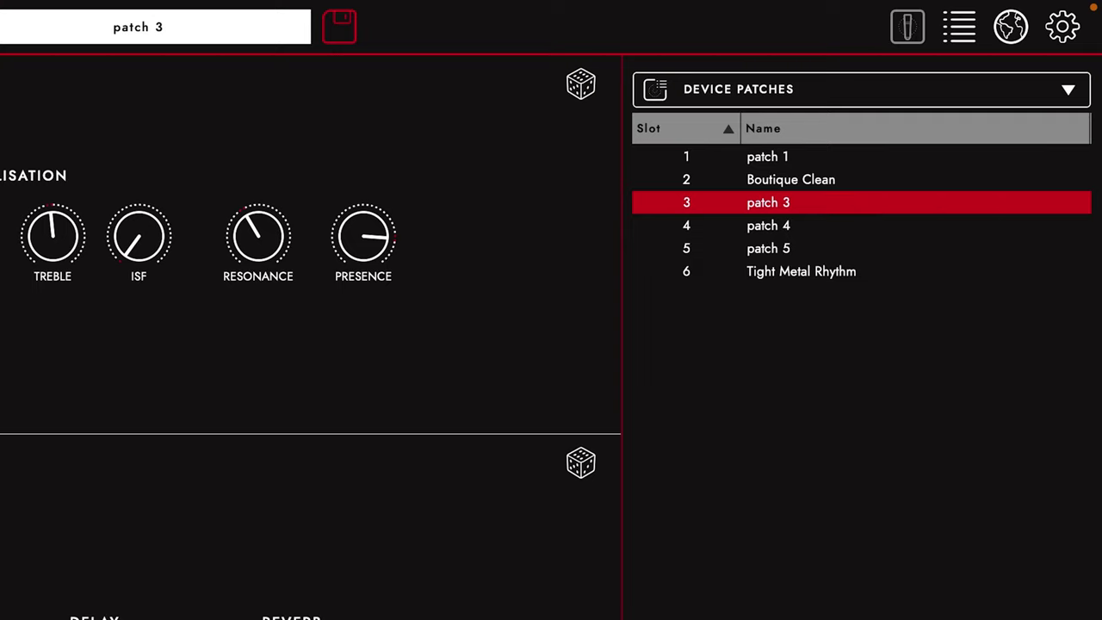
Step: Browse Local Patches and reveal FLANGED LEAD.bstar in the Saved Patches folder
left_click(862, 89)
scroll(861, 344, "down", 3)
scroll(806, 547, "down", 5)
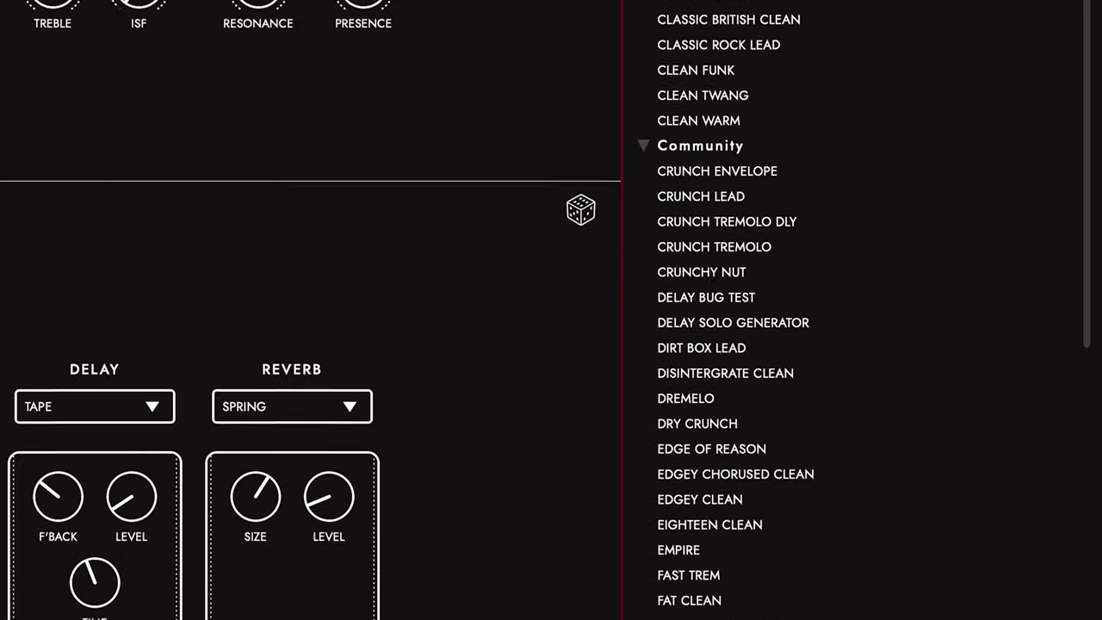
right_click(801, 539)
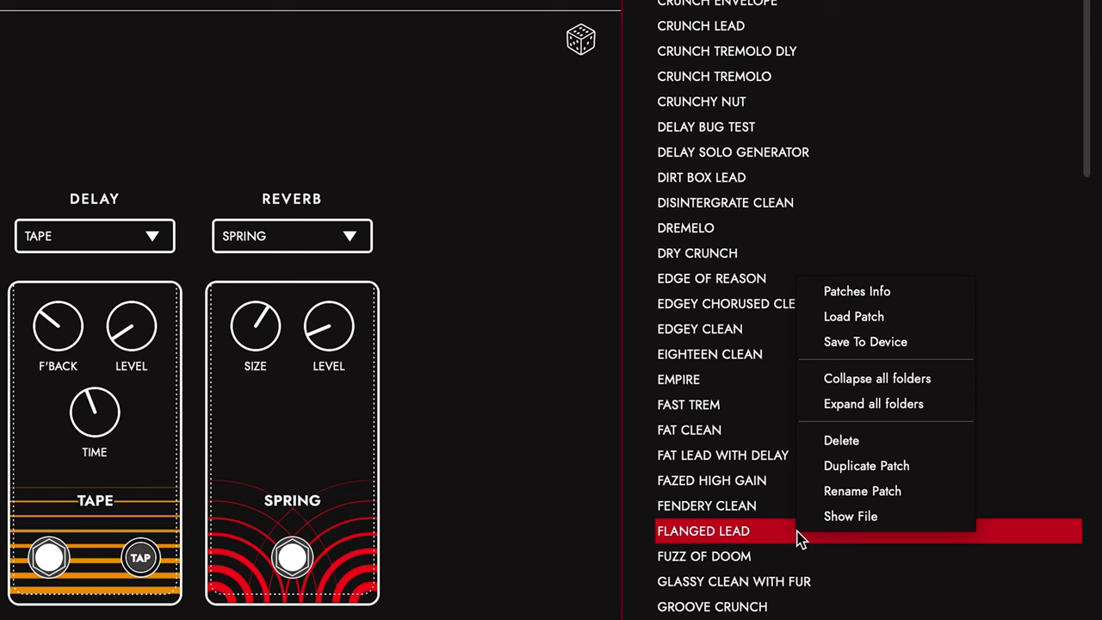
left_click(856, 519)
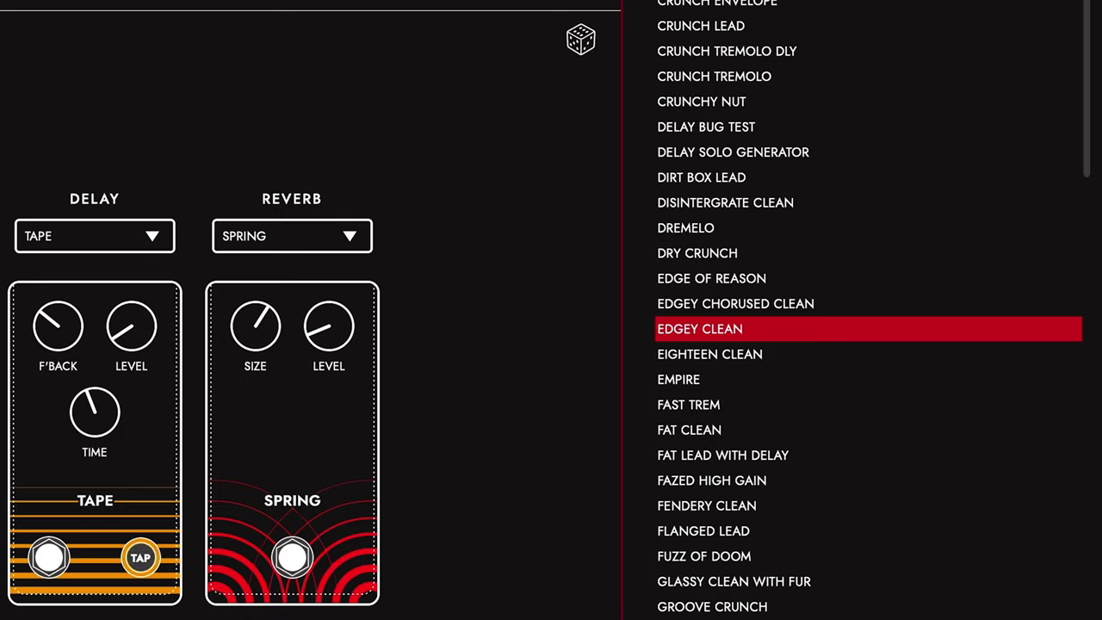
scroll(862, 345, "up", 5)
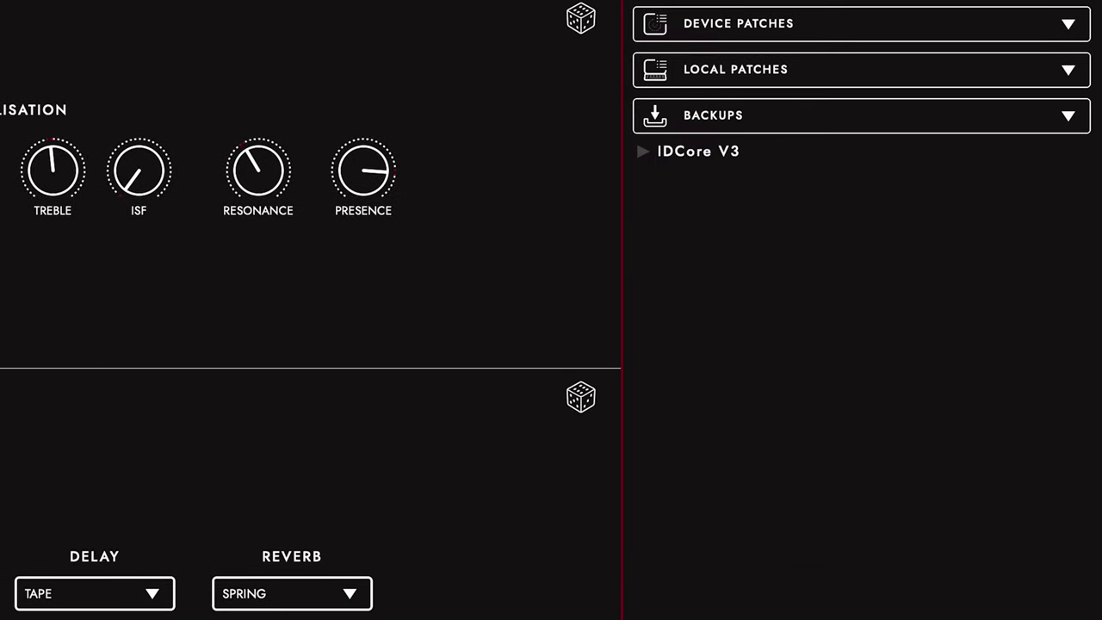
Step: Expand the IDCore V3 backups, then close the patch library to show Cab Rig Lite
left_click(643, 152)
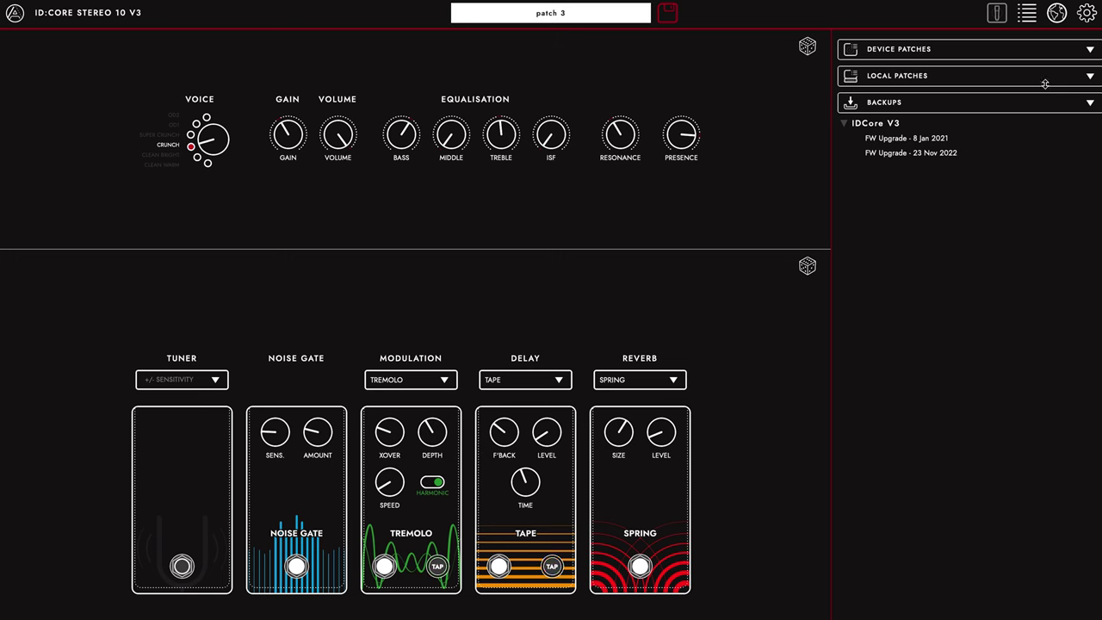
left_click(1028, 13)
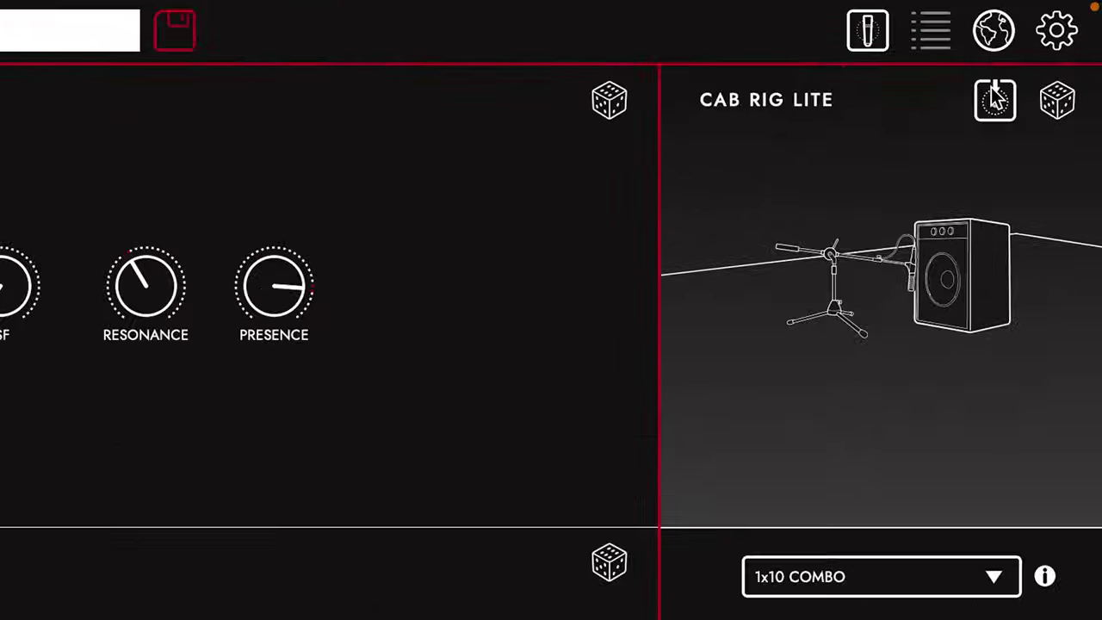
Step: Enable Create Log File On Startup and show the six Architect log files in Finder
left_click(1060, 60)
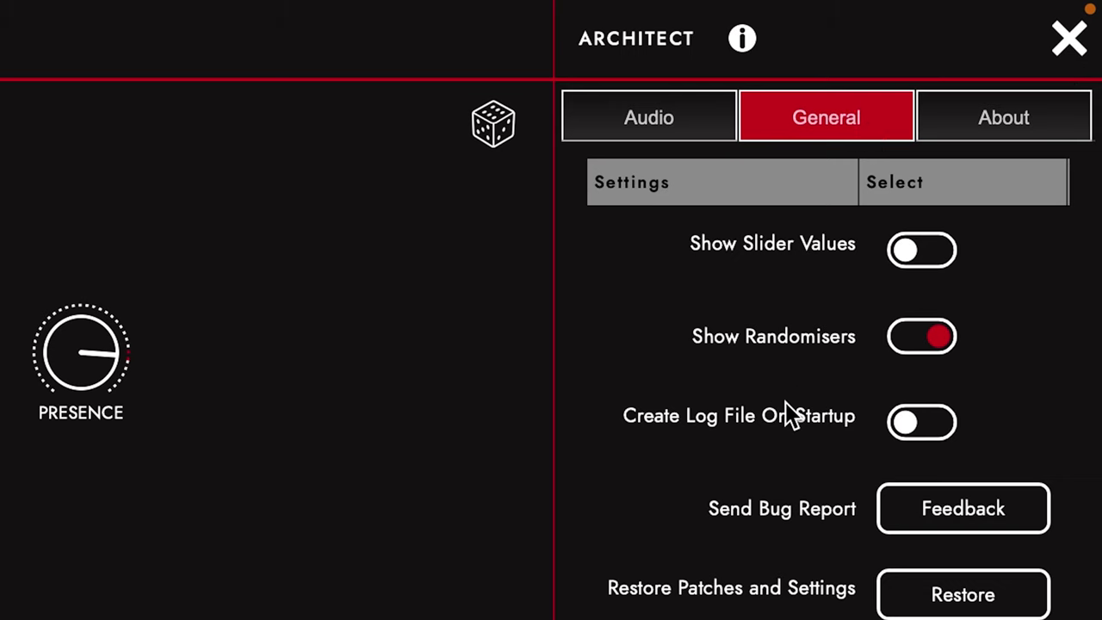
left_click(913, 432)
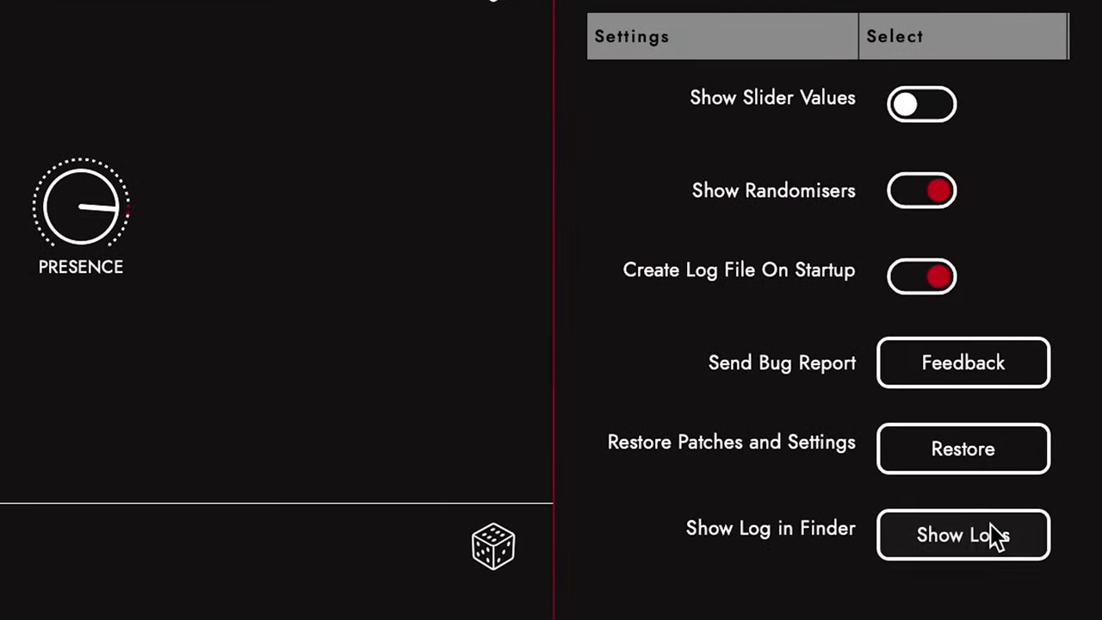
left_click(997, 536)
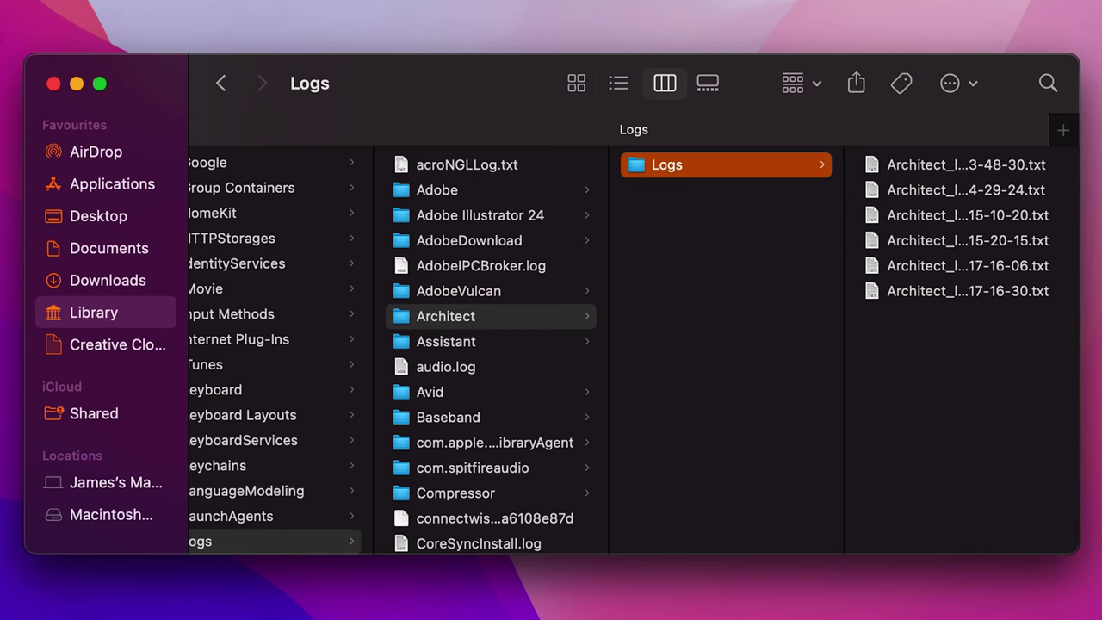